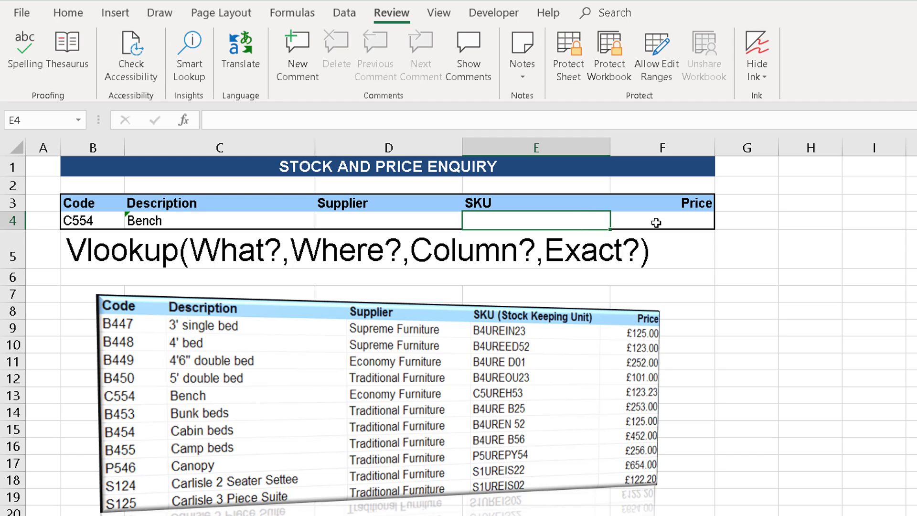
Step: Examine the VLOOKUP formula in the Description cell C4, particularly its column index argument
click(656, 223)
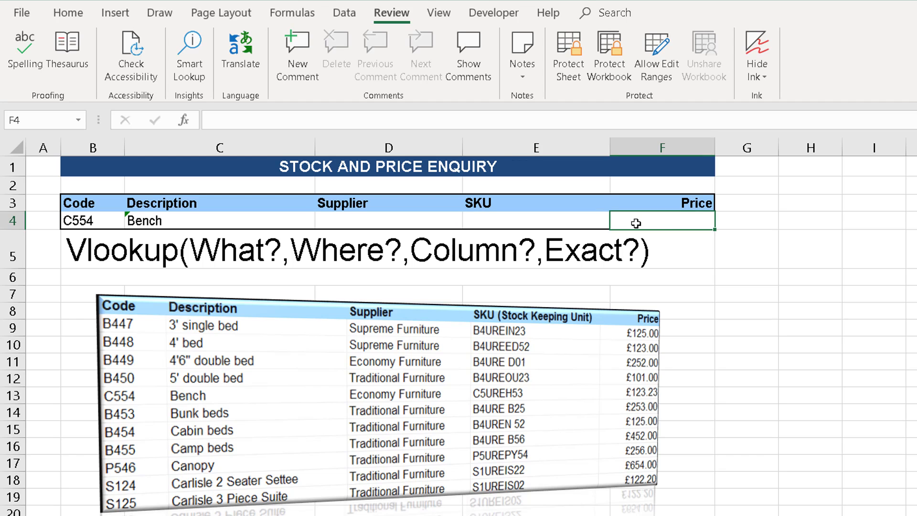
click(182, 222)
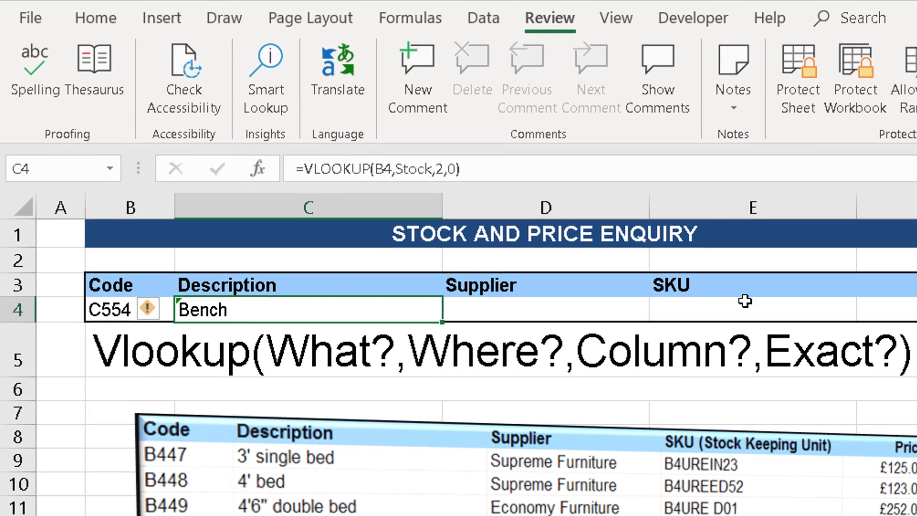
click(422, 256)
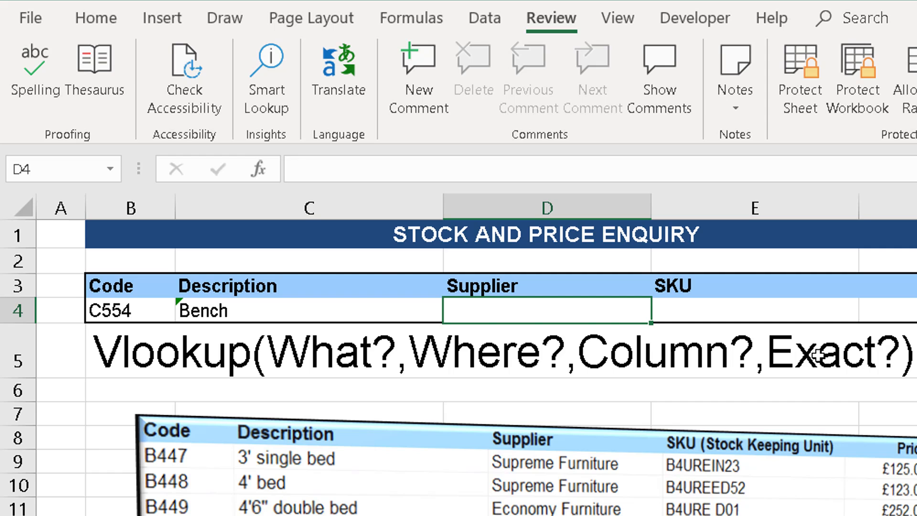
click(383, 318)
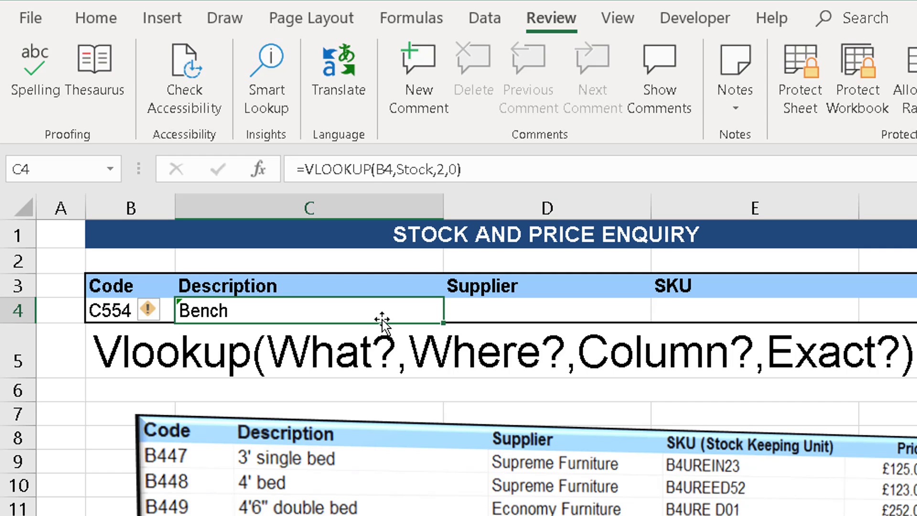
double_click(337, 313)
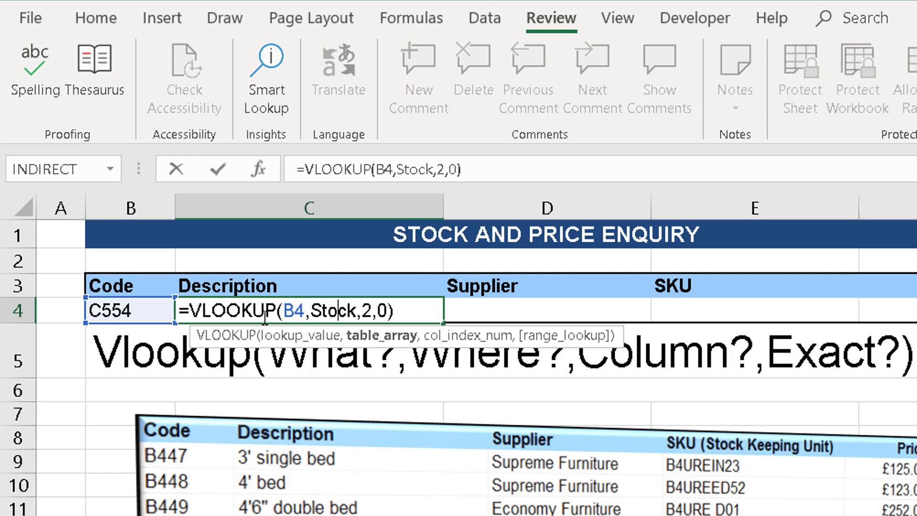
double_click(366, 311)
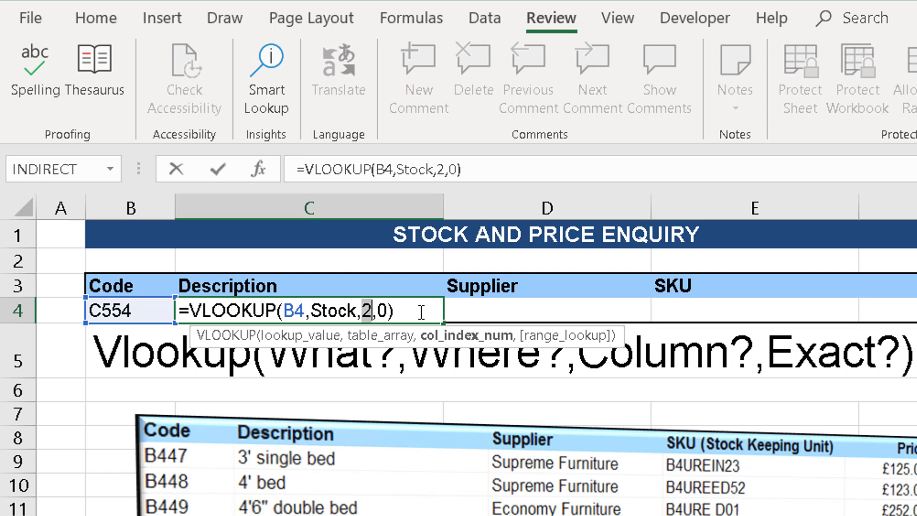
key(Return)
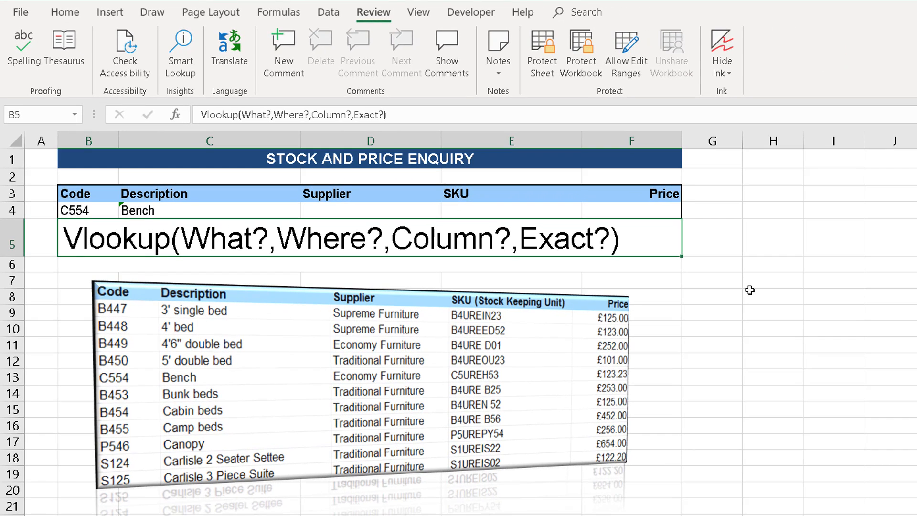
Step: Enter the formula =COLUMN(C2) in cell H7
click(762, 280)
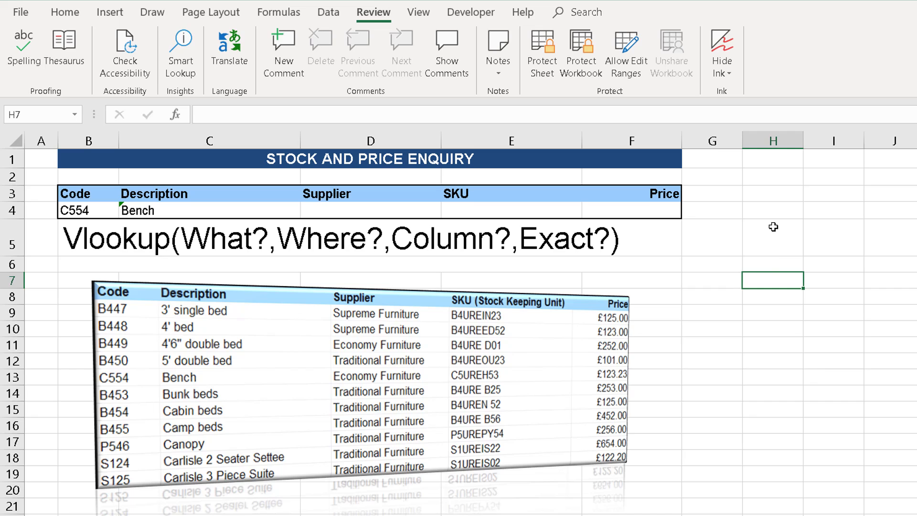
text(=)
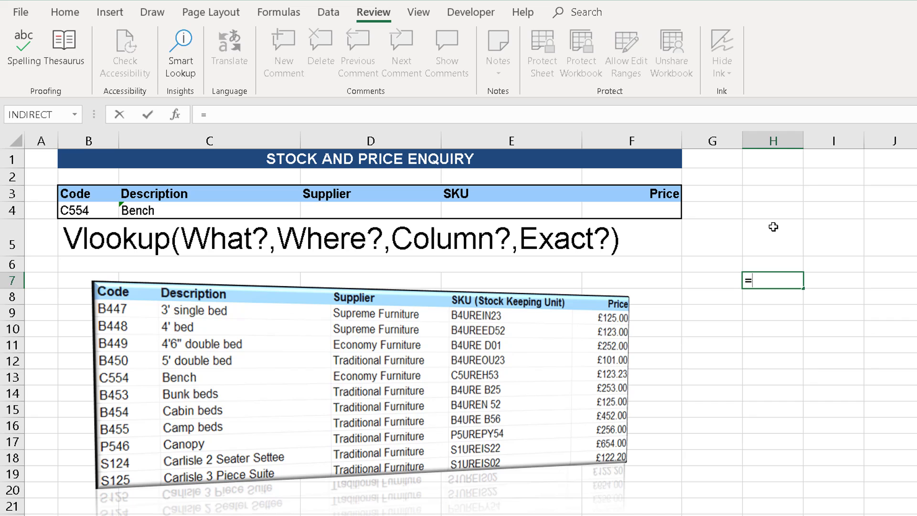
text(column)
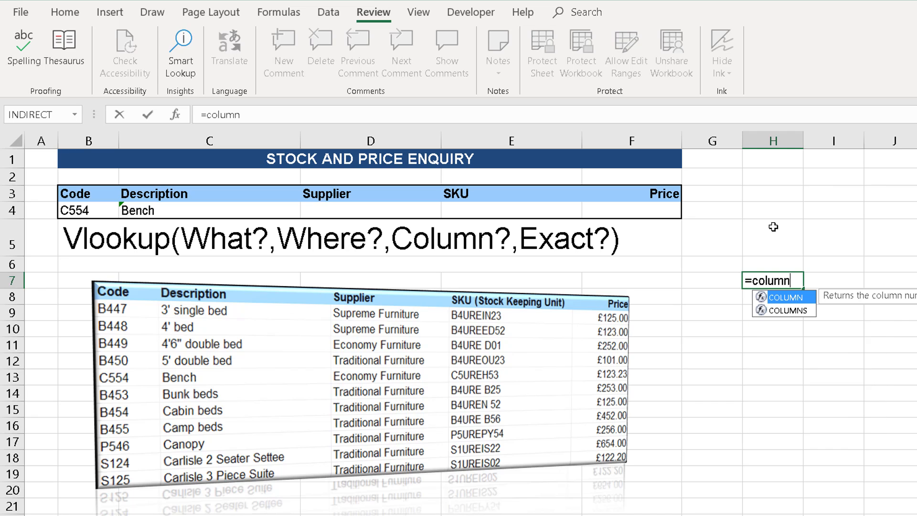
key(Tab)
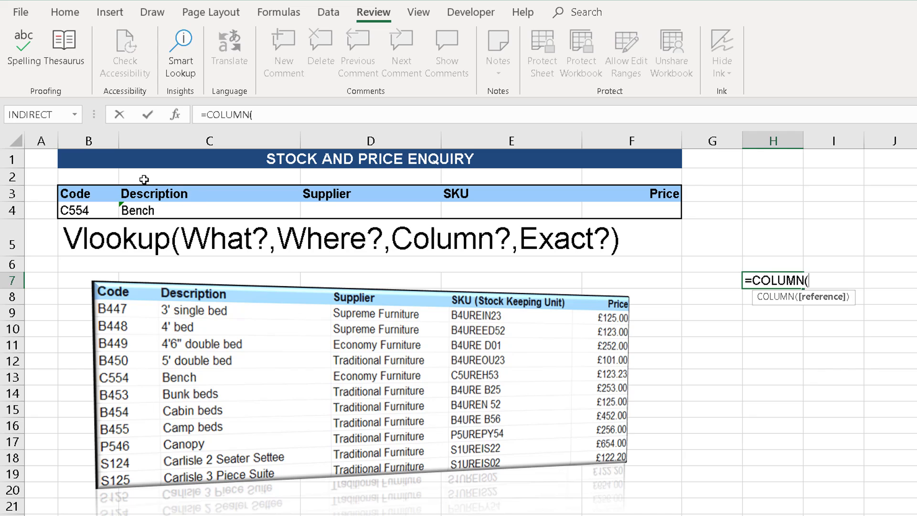
click(178, 178)
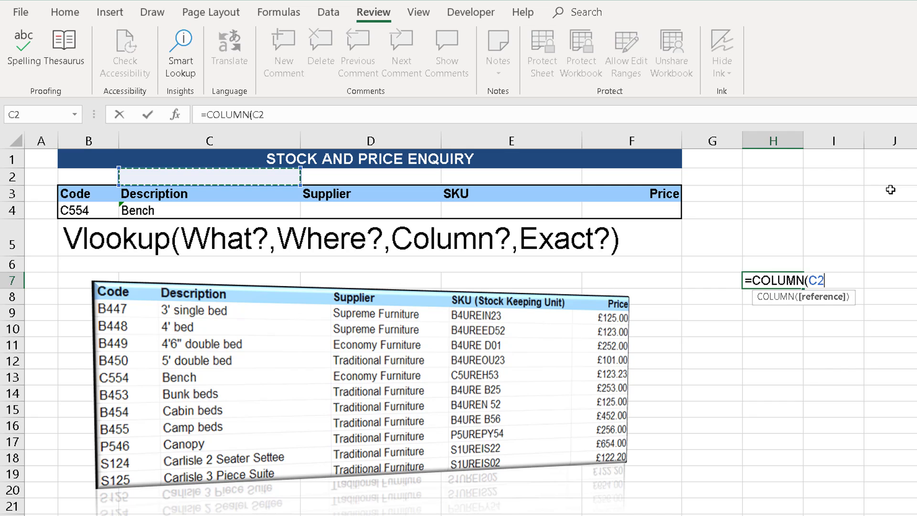
text())
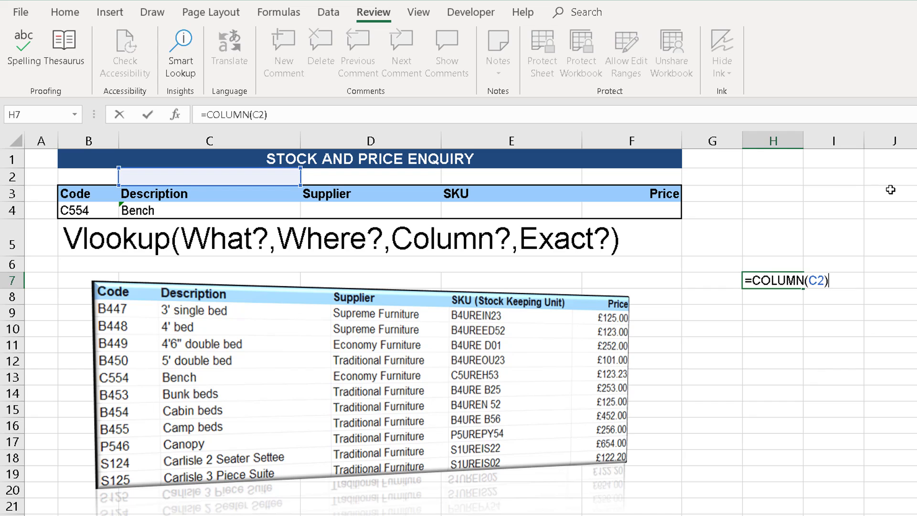
key(Return)
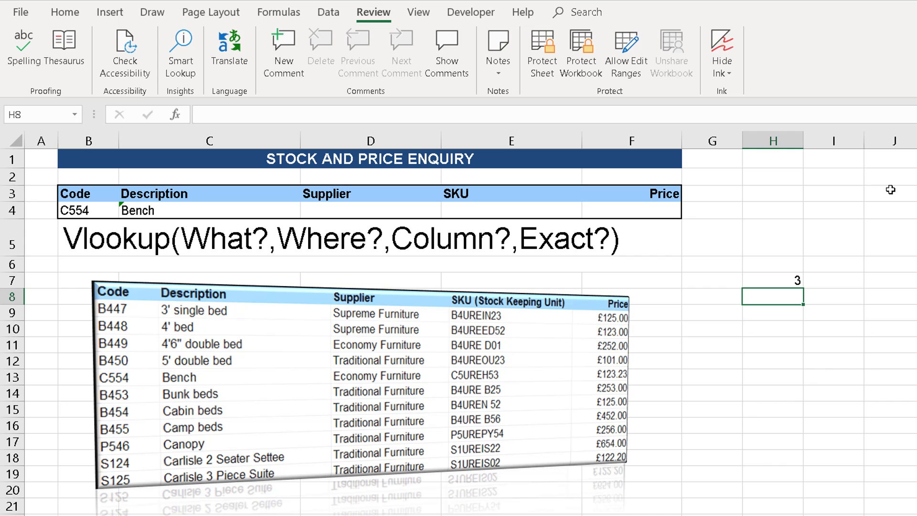
Step: Fill the COLUMN formula from H7 across to J7 and inspect the copied reference in I7
double_click(619, 279)
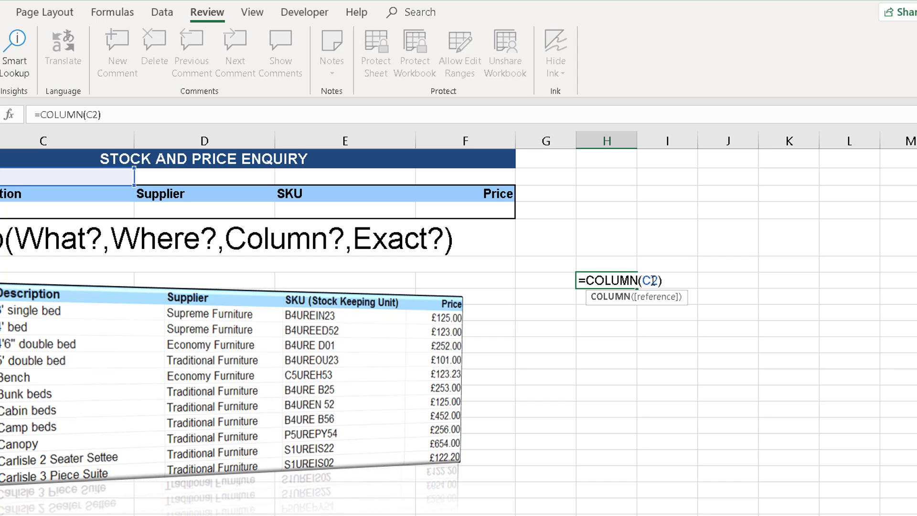
key(Return)
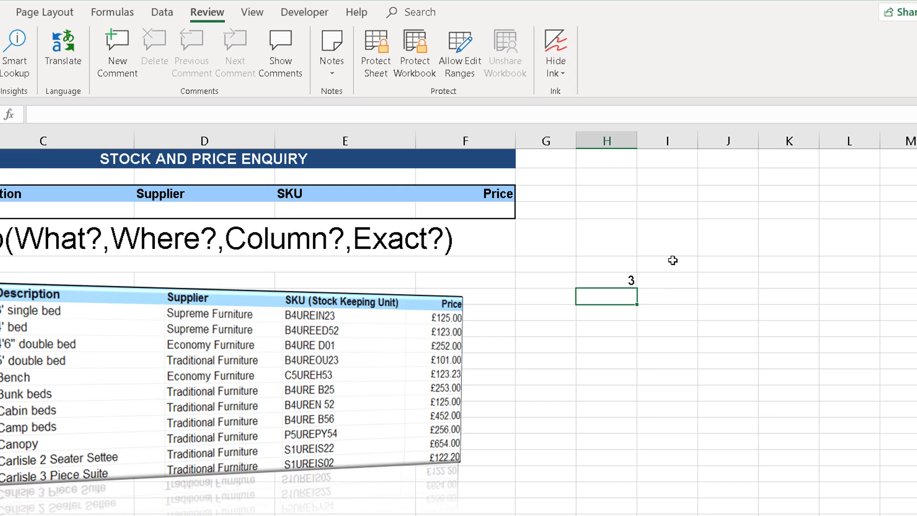
click(623, 280)
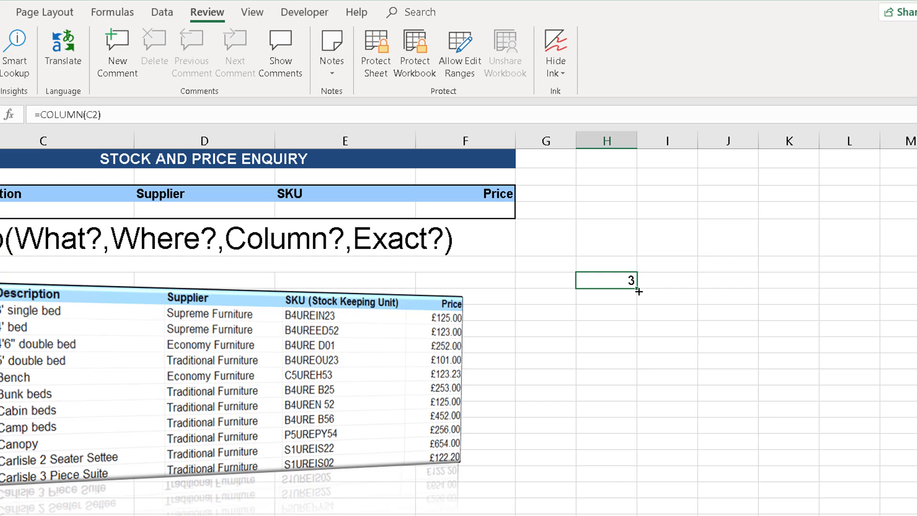
drag(639, 290, 746, 289)
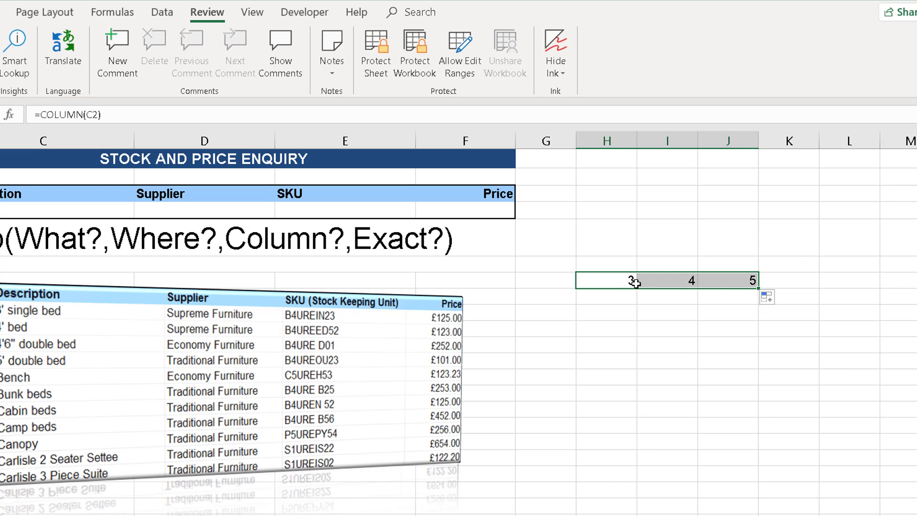
double_click(668, 280)
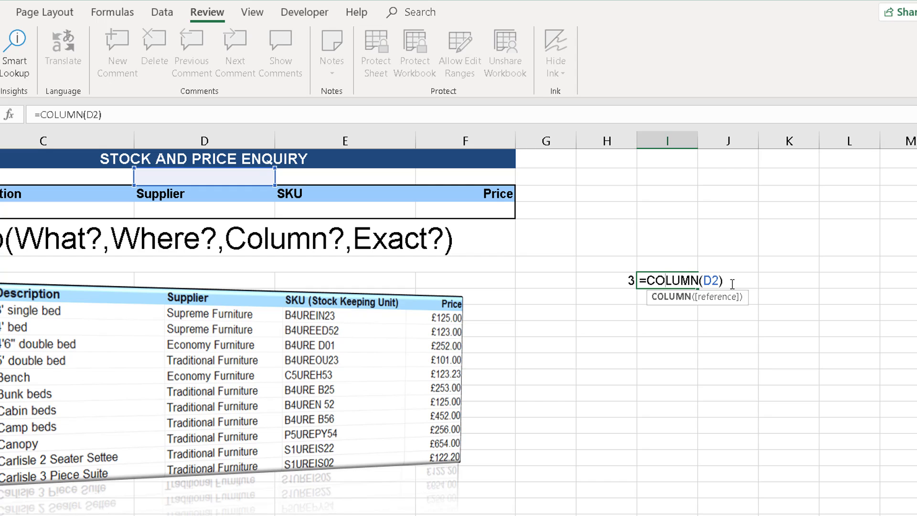
key(Return)
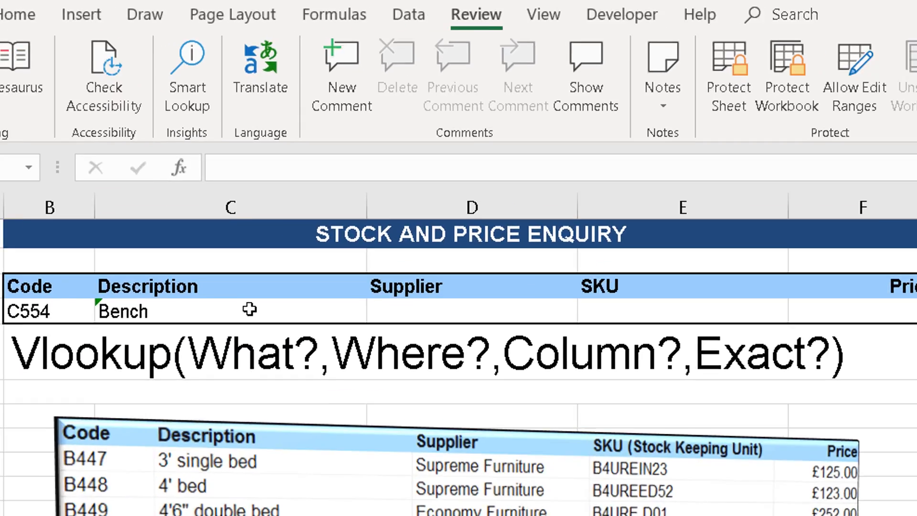
Step: Replace the column index 2 in C4's VLOOKUP formula with COLUMN(B7)
click(160, 309)
double_click(206, 310)
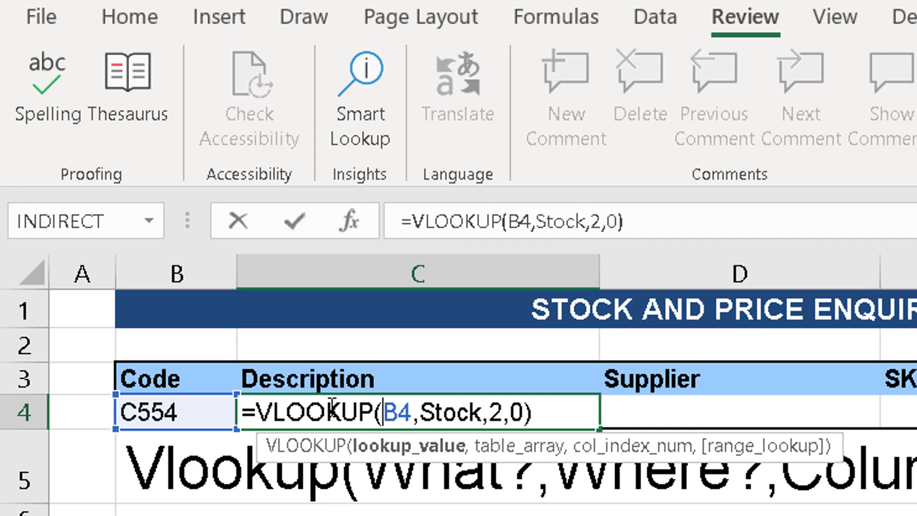
double_click(496, 411)
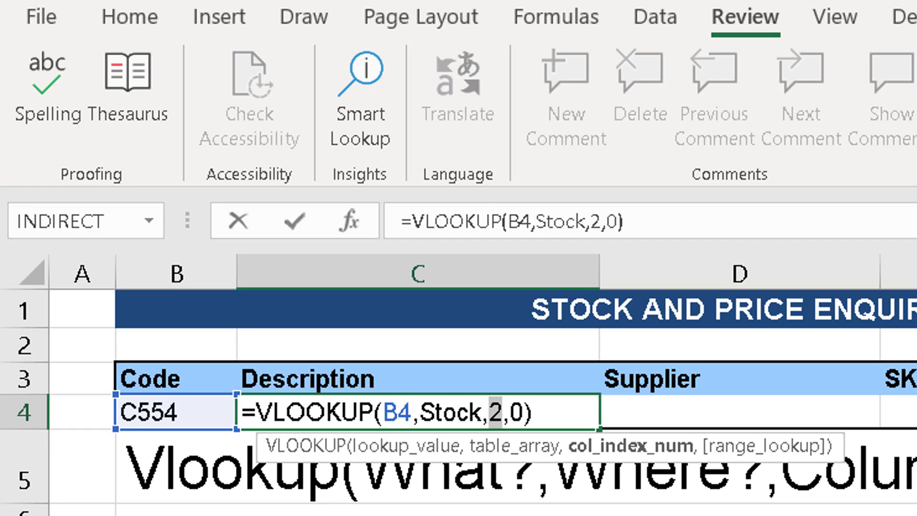
text(column()
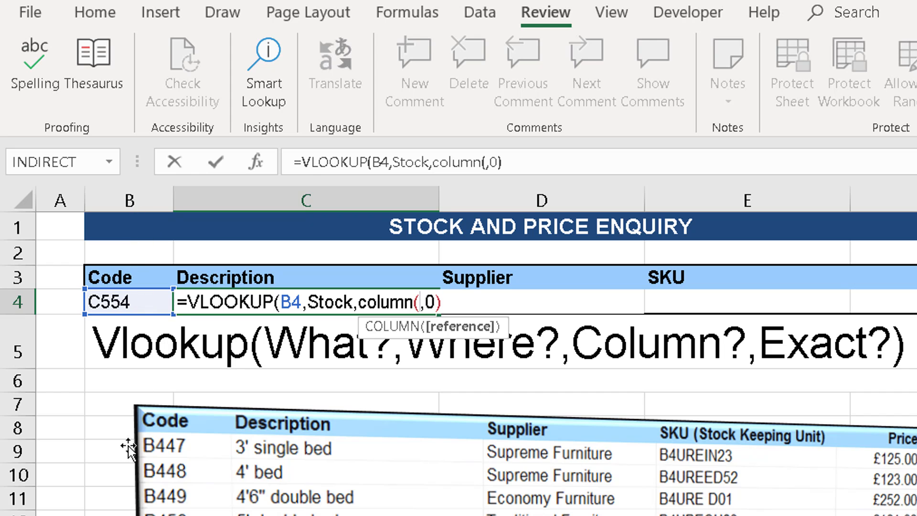
click(119, 407)
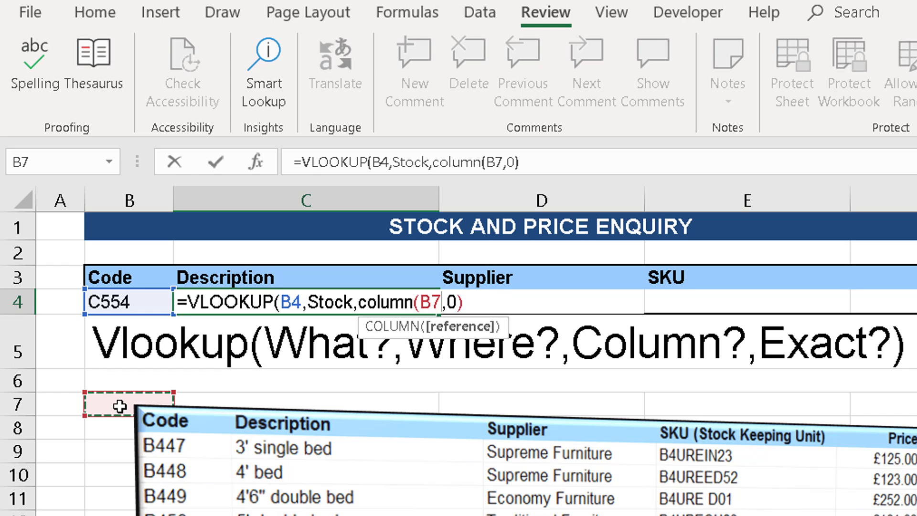
text())
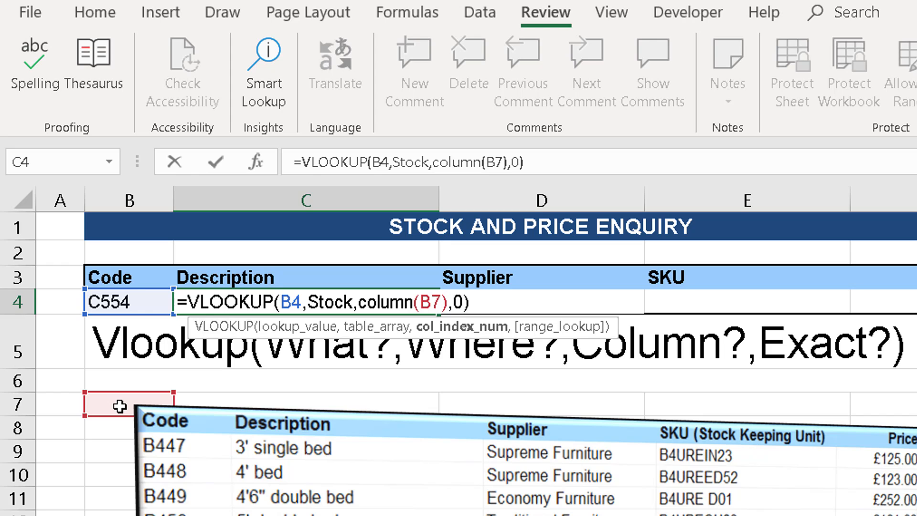
key(Return)
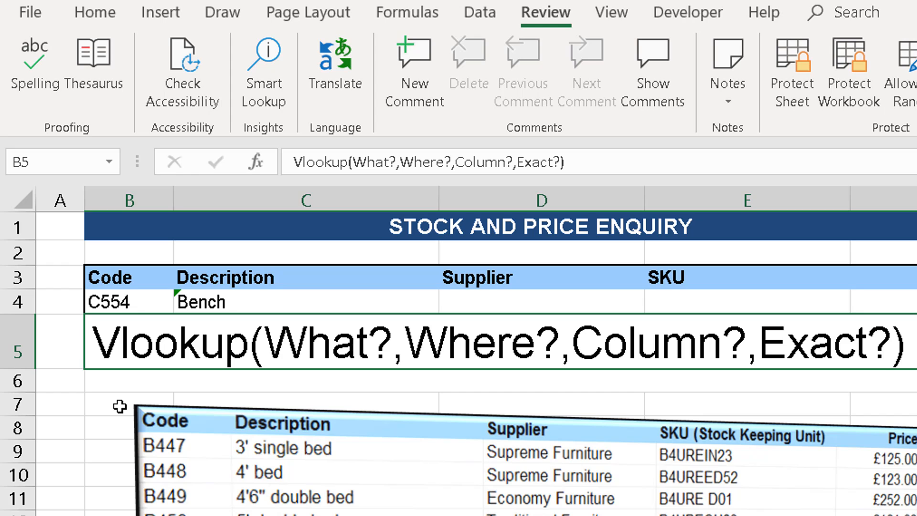
Step: Lock the column of the lookup value in C4's VLOOKUP formula by changing B4 to $B4
click(285, 301)
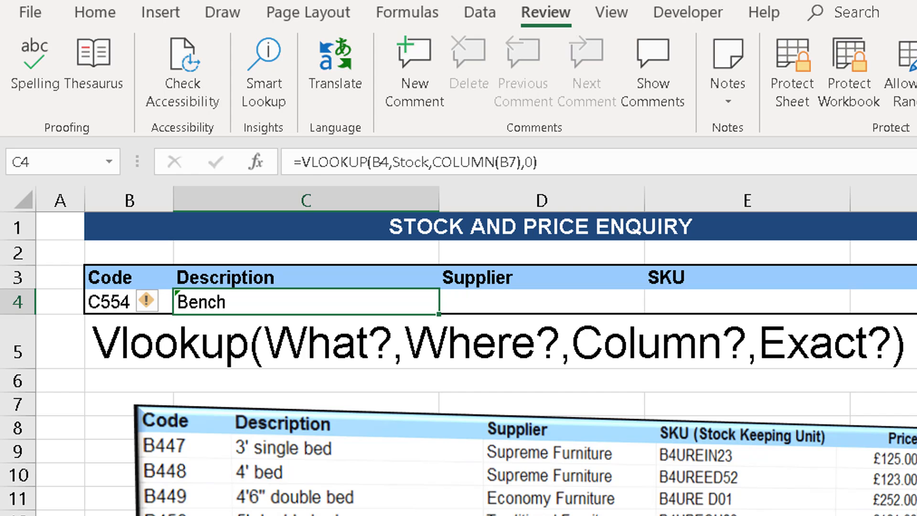
double_click(286, 304)
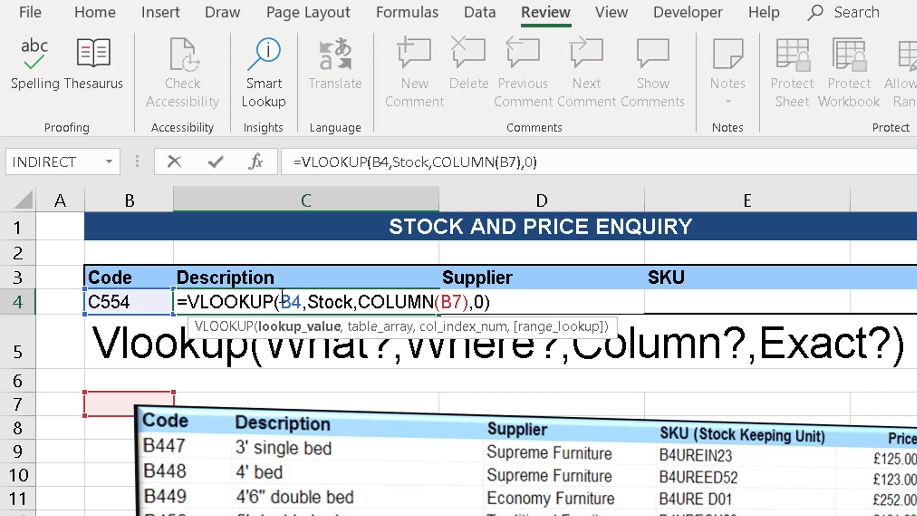
drag(284, 296, 309, 301)
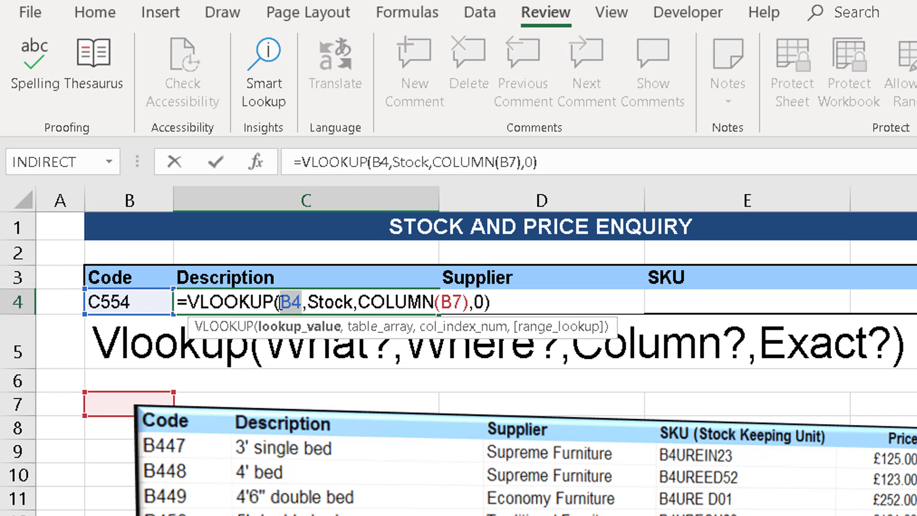
click(281, 302)
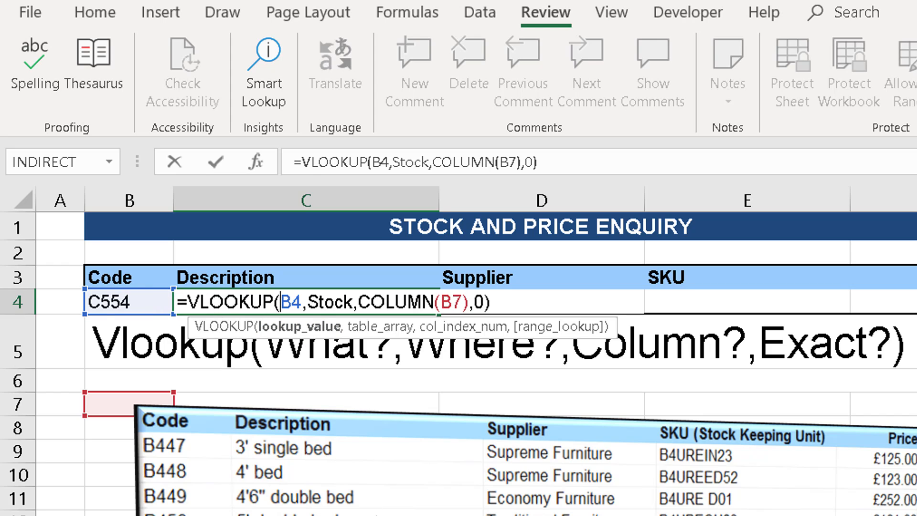
text($)
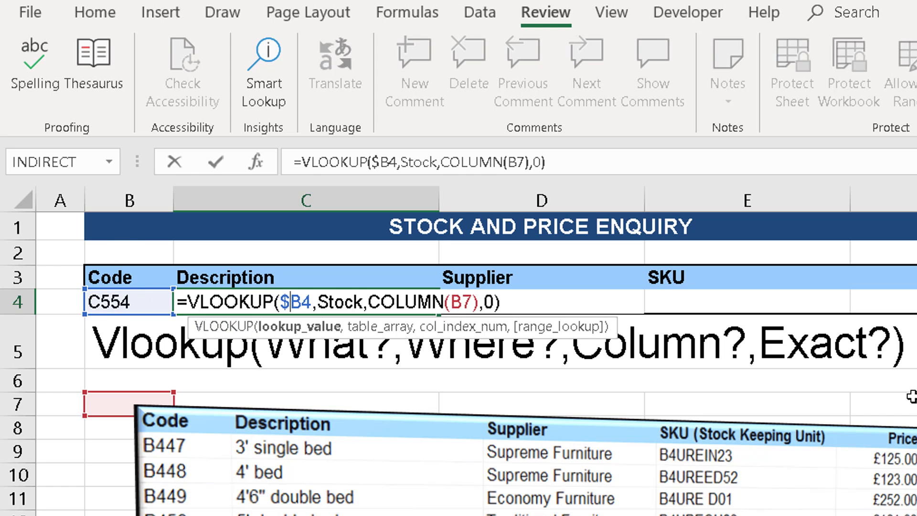
key(Return)
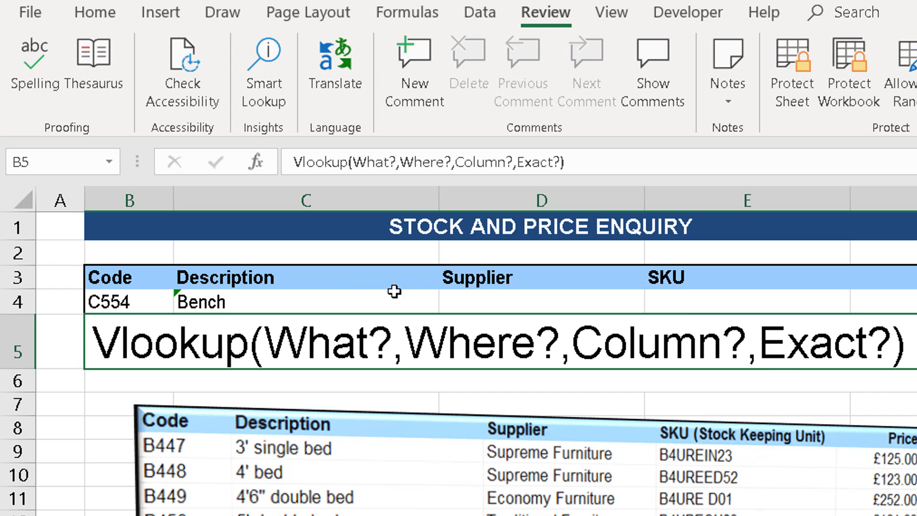
Step: Fill the VLOOKUP formula from C4 across the Supplier, SKU and Price cells to F4
click(346, 298)
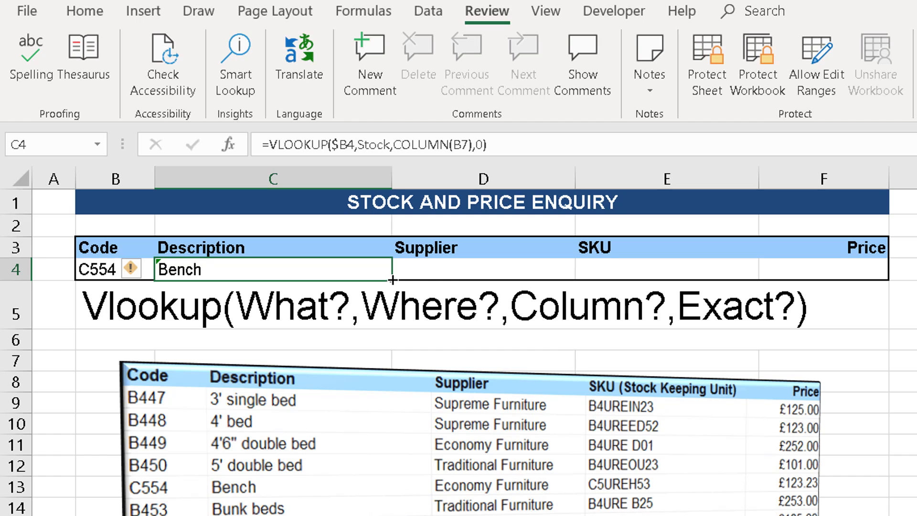
drag(393, 280, 866, 268)
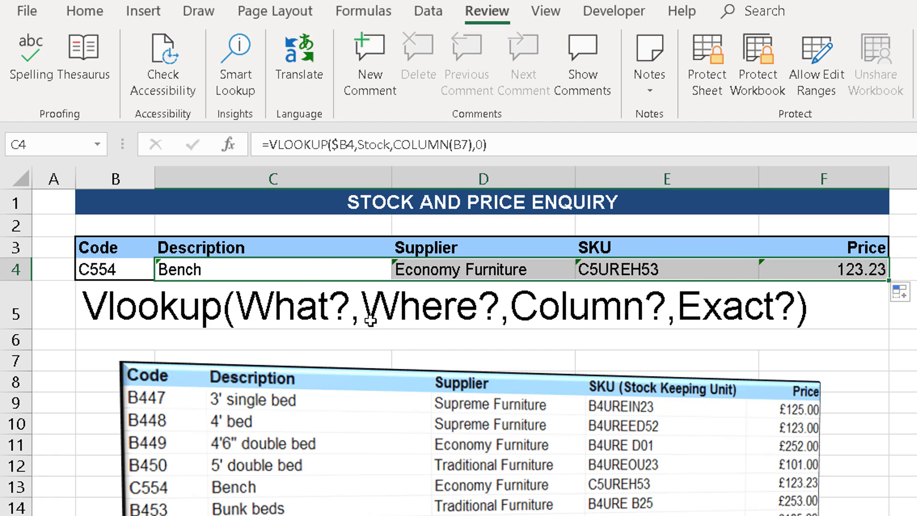
click(906, 356)
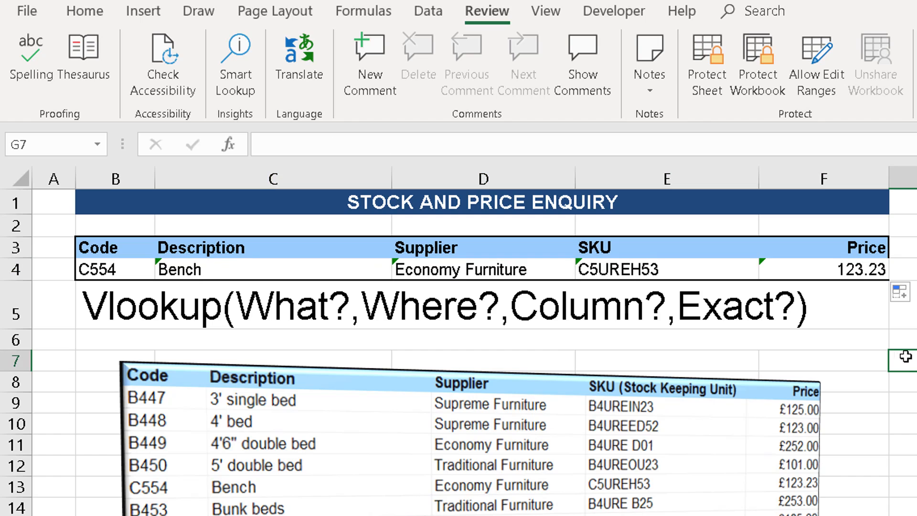